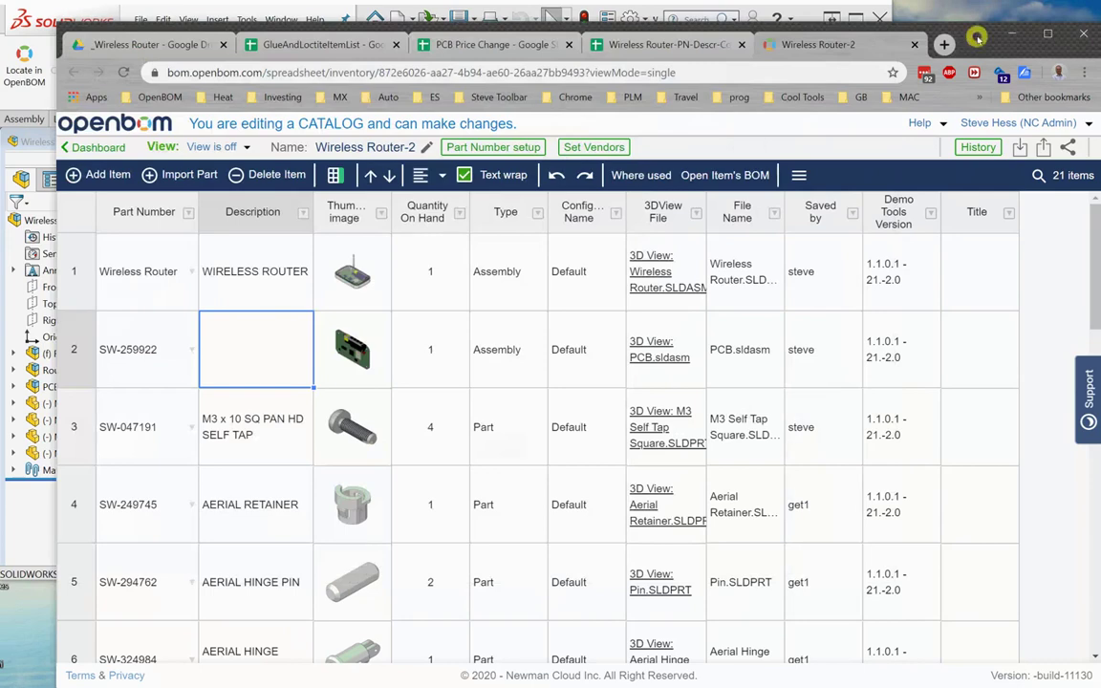
# - Review the Wireless Router-2 catalog items and the glue entries in the GlueAndLoctiteItemList sheet, returning to the catalog
pyautogui.click(899, 43)
pyautogui.scroll(-12, 413, 411)
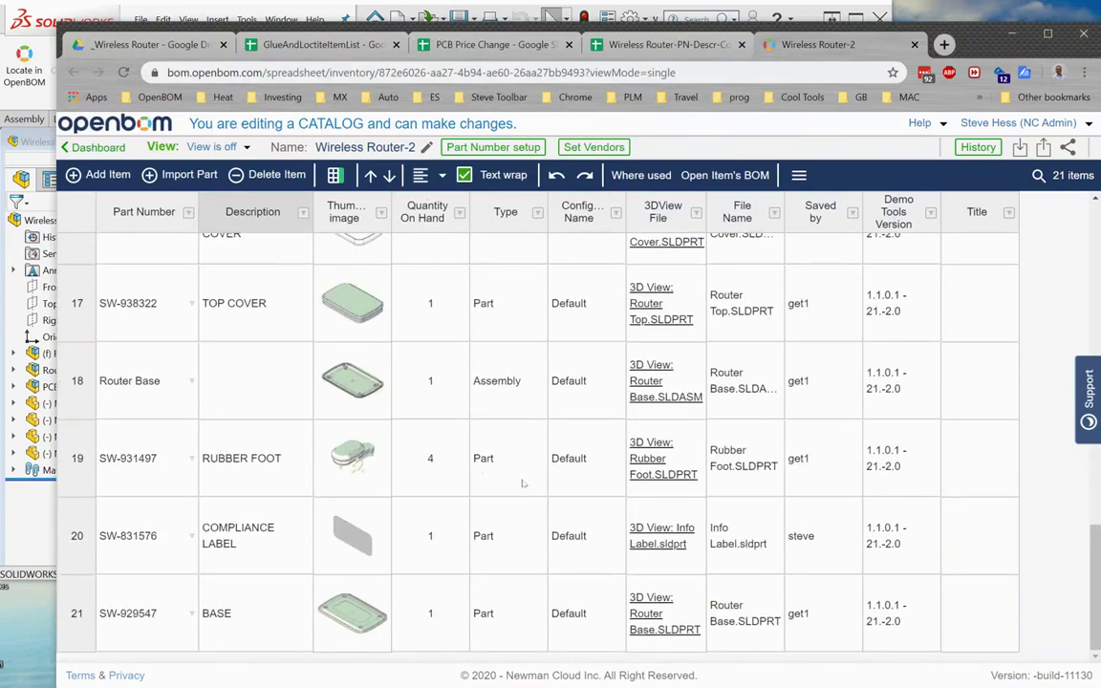
pyautogui.scroll(12, 483, 458)
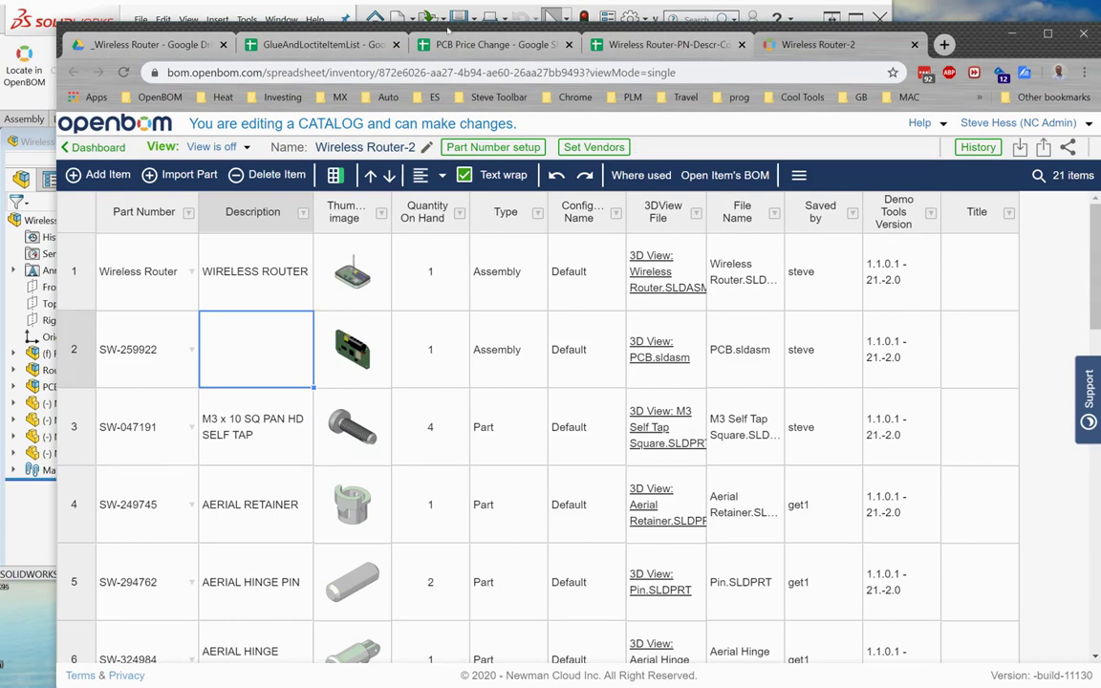
pyautogui.click(285, 44)
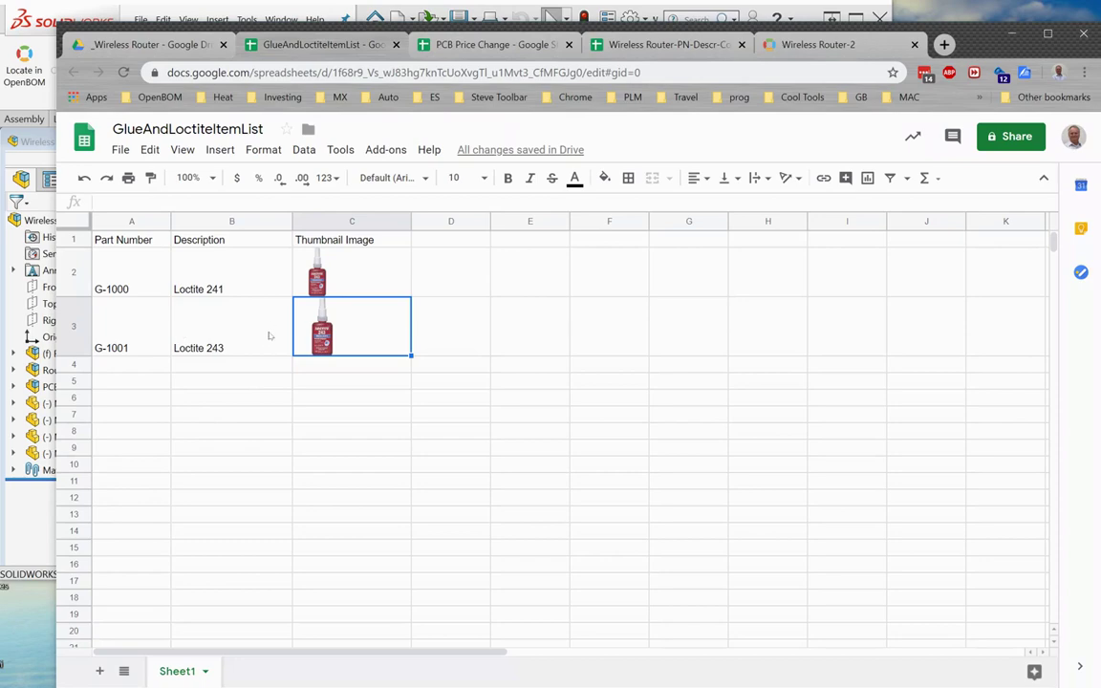
pyautogui.click(822, 45)
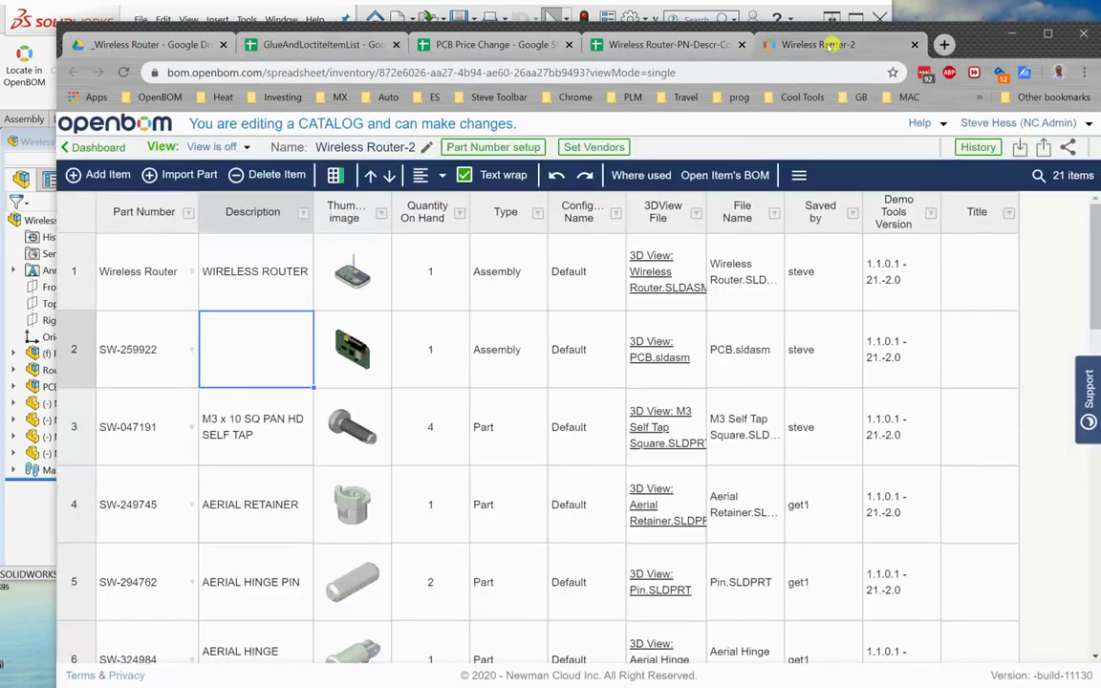
# - Choose the Google Sheet GlueAndLoctiteItemList as the catalog's import source, using the company Google account
pyautogui.click(1020, 146)
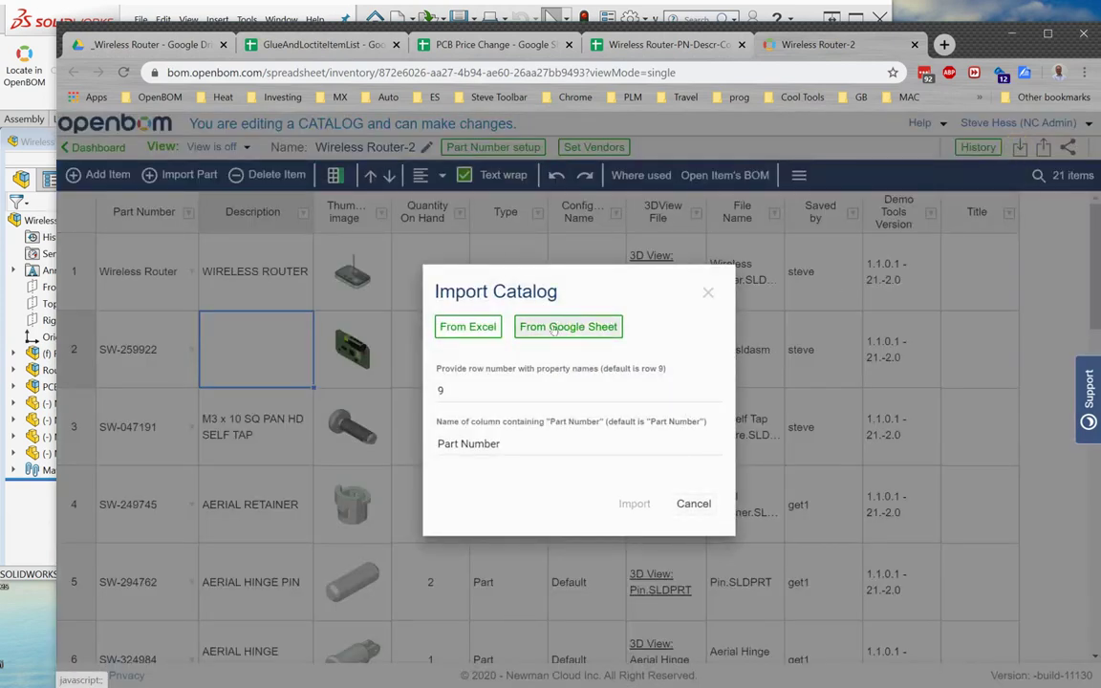
pyautogui.click(554, 328)
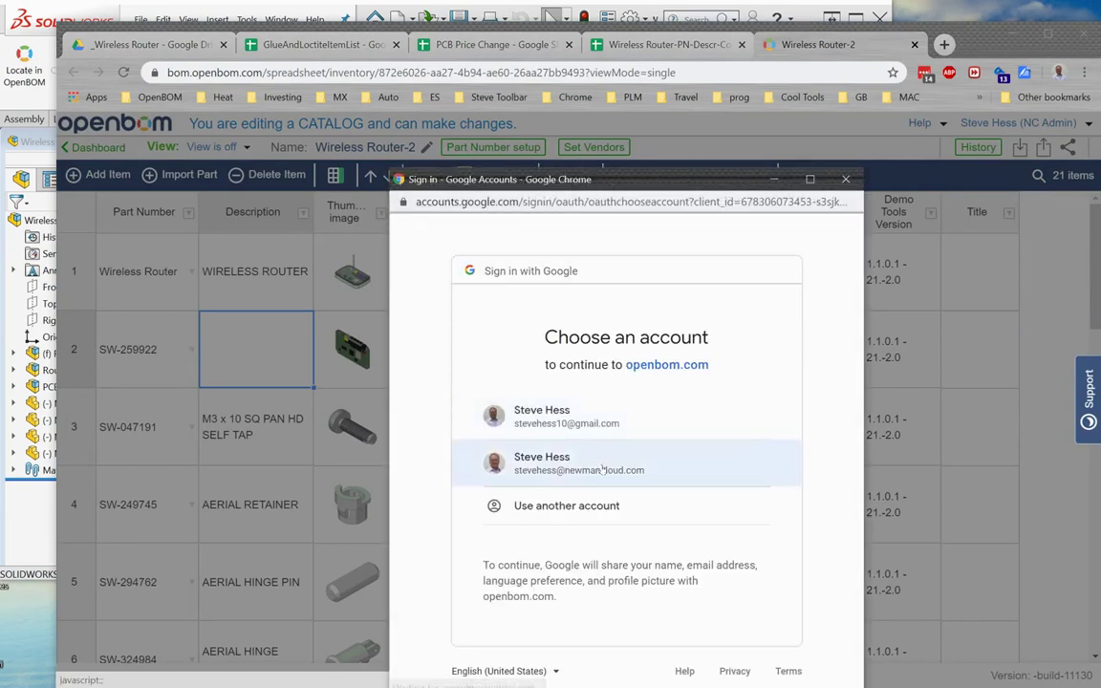
pyautogui.click(602, 469)
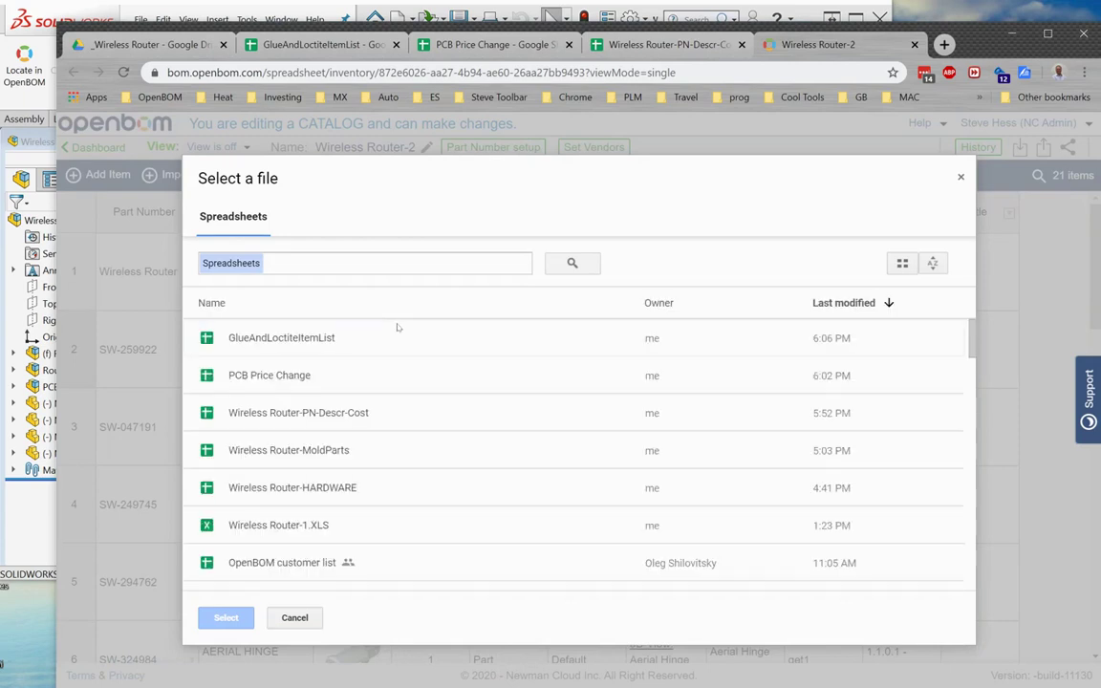
pyautogui.click(301, 346)
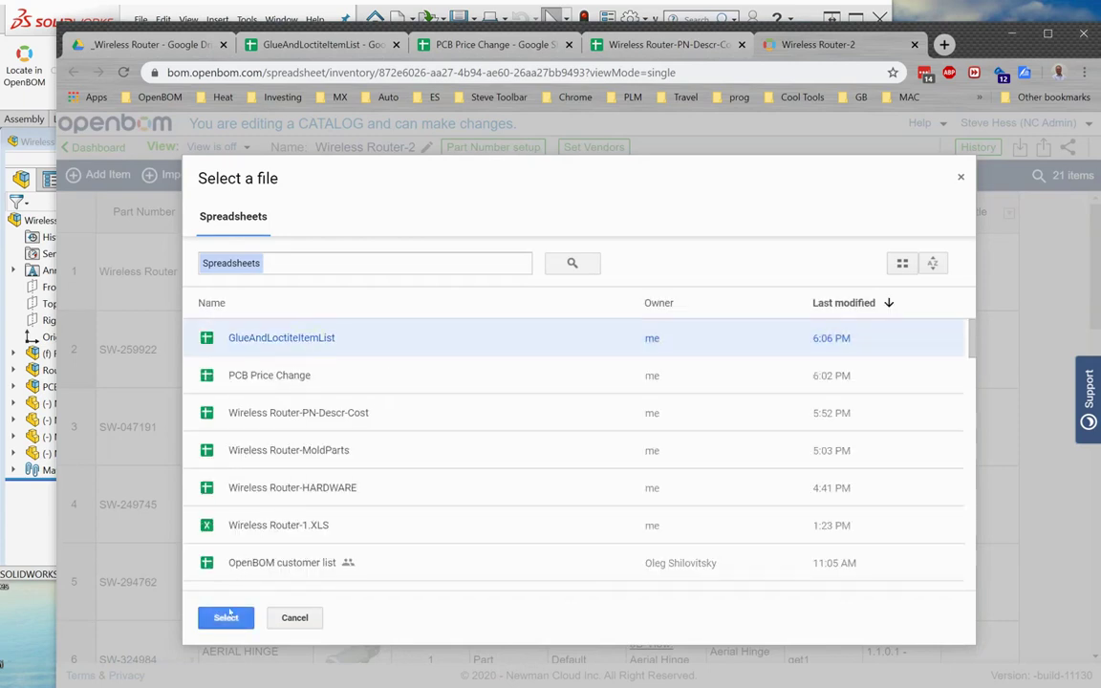
pyautogui.click(227, 616)
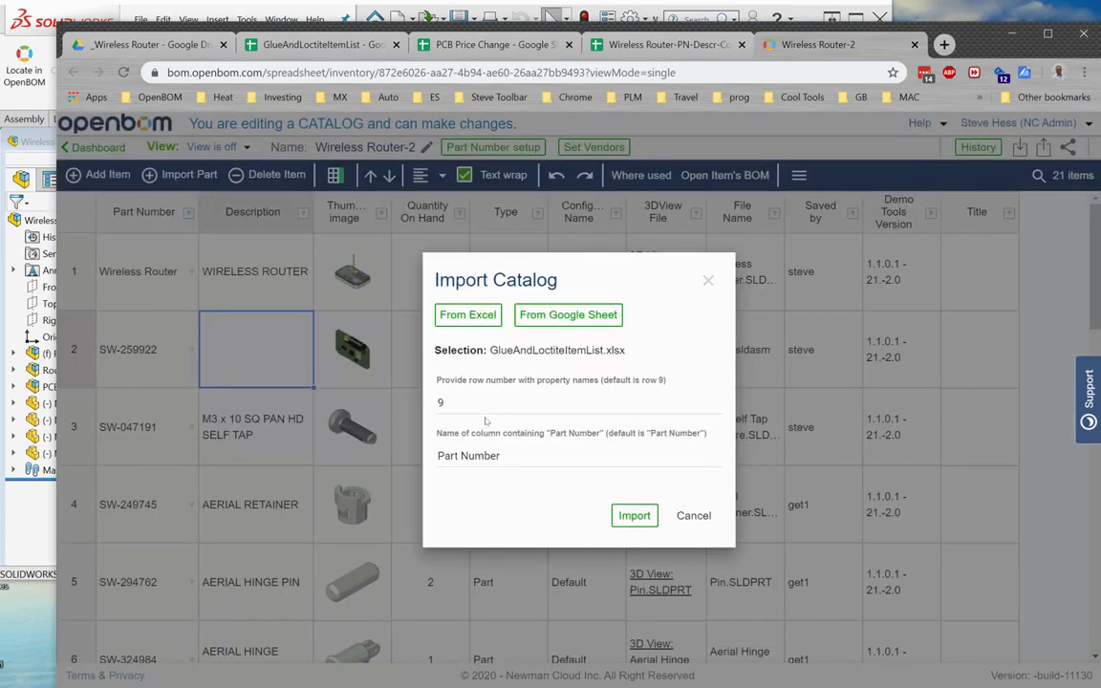
# - Set the property-name row to 1 and import GlueAndLoctiteItemList, appending and updating existing catalog data
pyautogui.click(479, 404)
pyautogui.write('1')
pyautogui.click(635, 515)
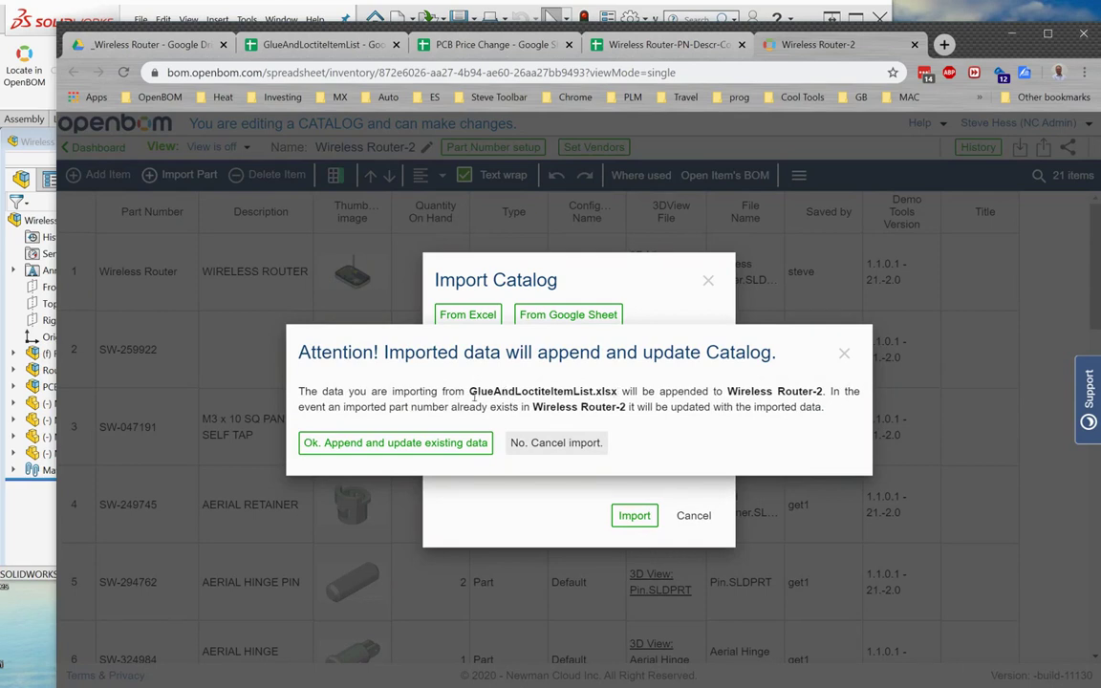
pyautogui.click(435, 443)
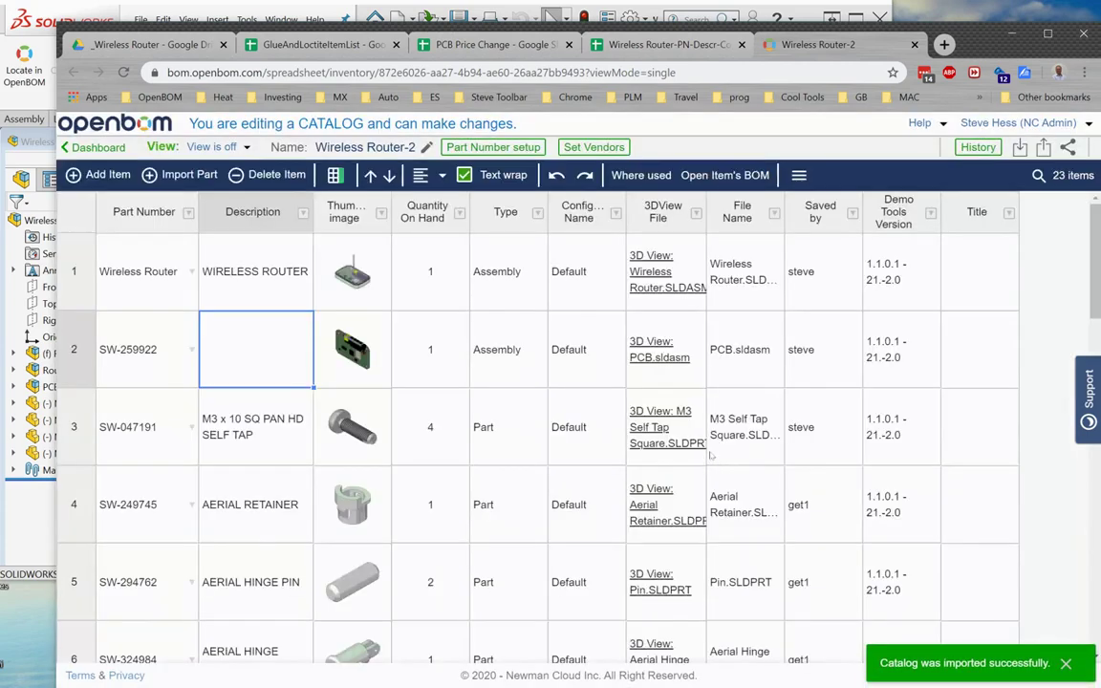
# - Check the catalog's last rows for the glue items and review the costs in the Wireless Router-PN-Descr-Cost sheet
pyautogui.scroll(-15, 699, 454)
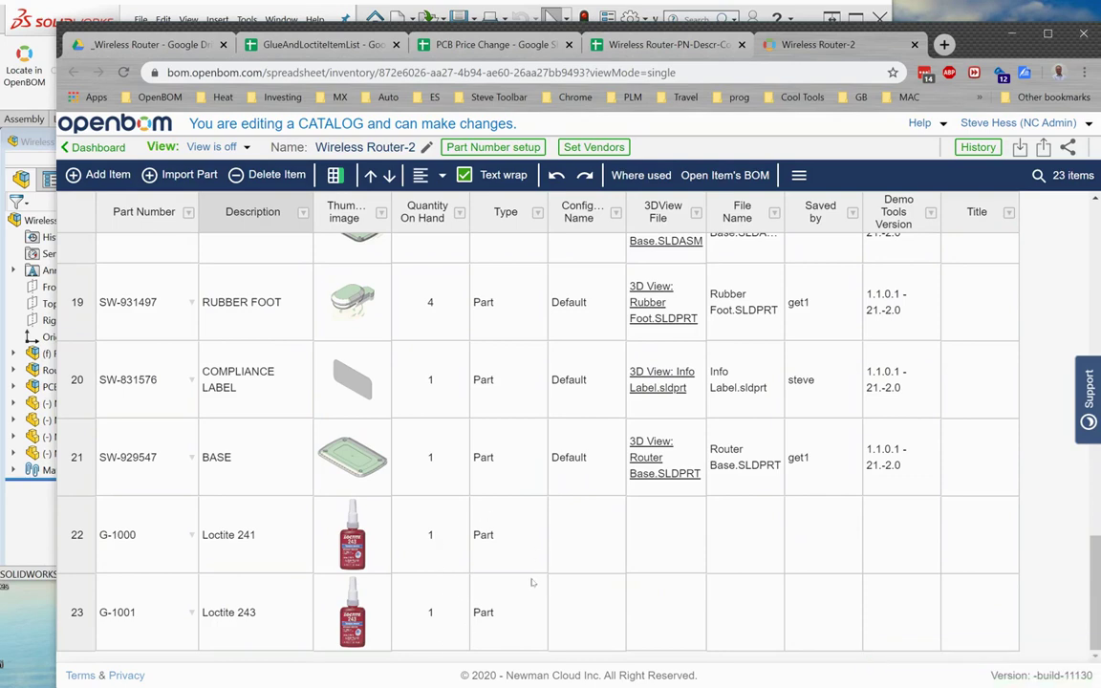
pyautogui.scroll(15, 531, 582)
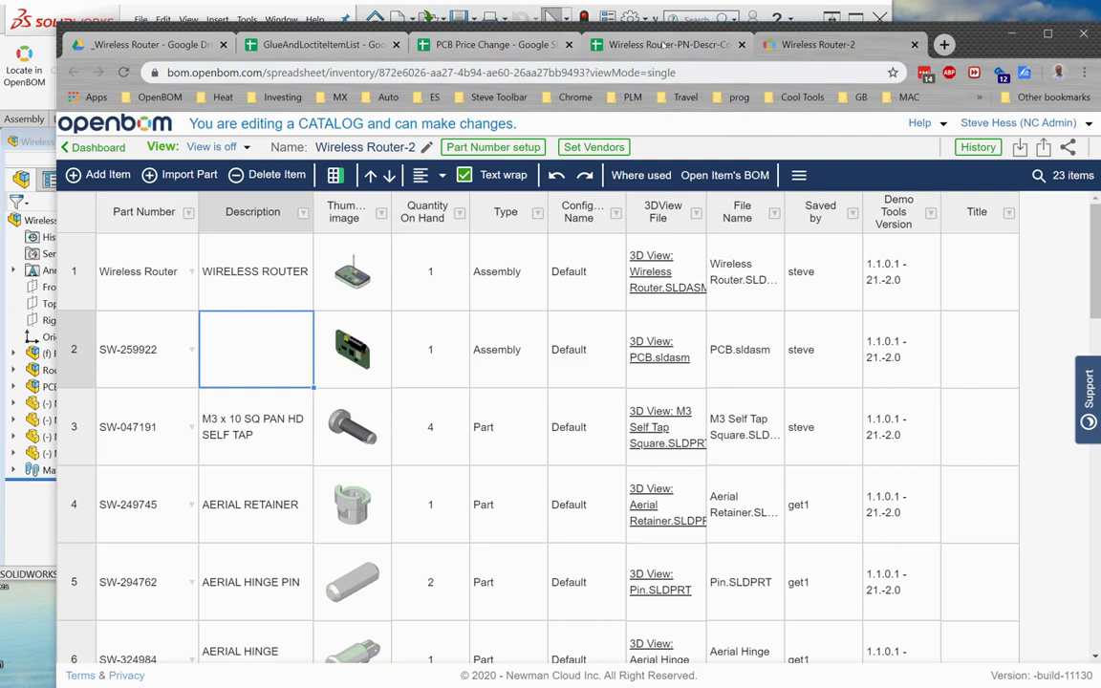
pyautogui.click(662, 45)
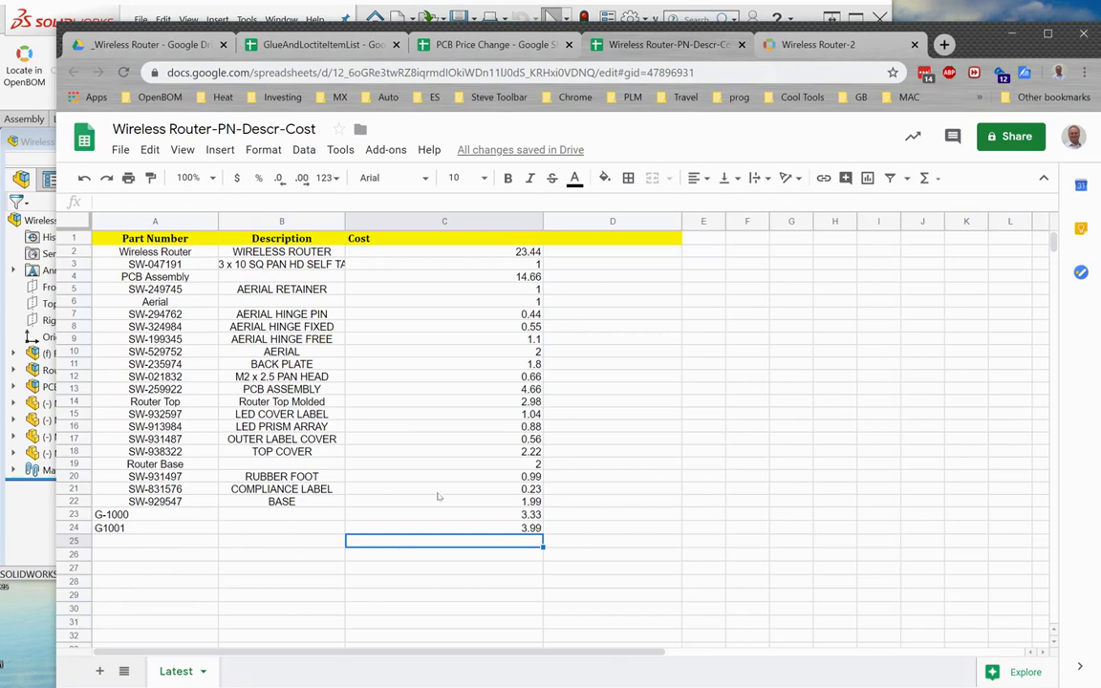
pyautogui.click(811, 45)
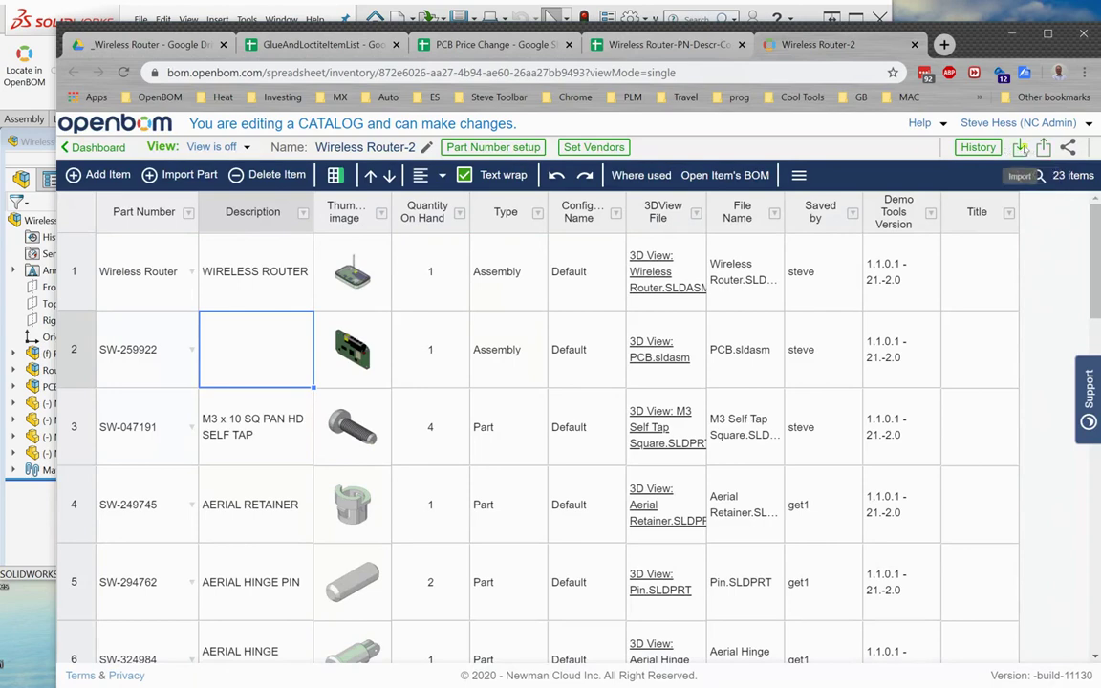
# - Choose the Google Sheet Wireless Router-PN-Descr-Cost as the source for another catalog import
pyautogui.click(1020, 146)
pyautogui.click(568, 327)
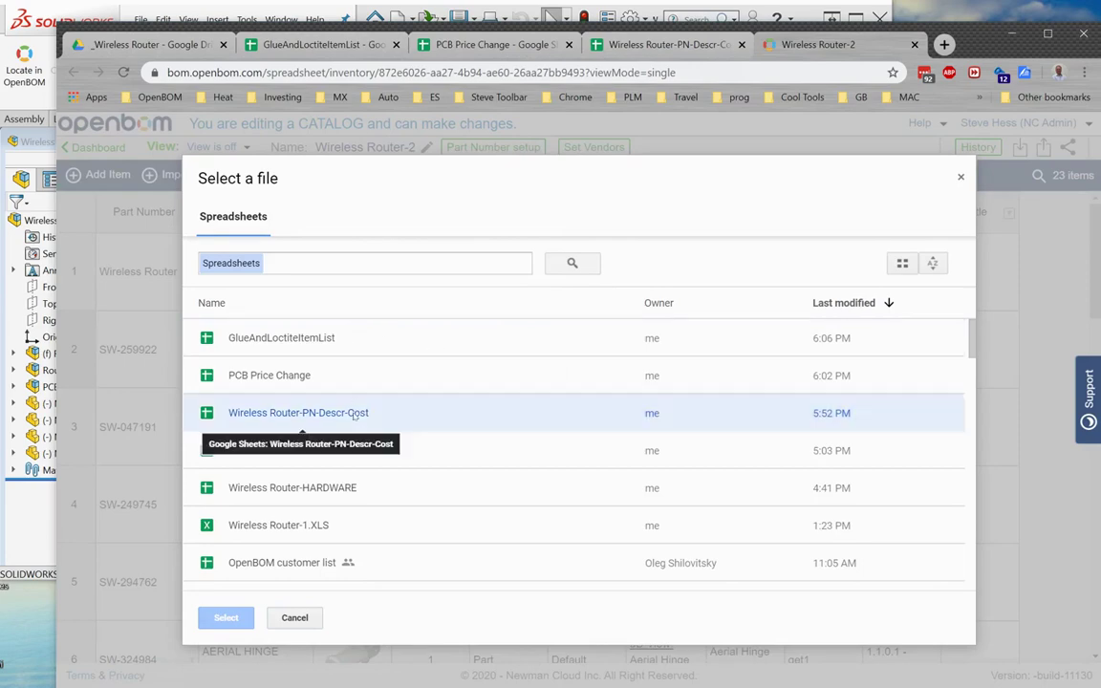
pyautogui.click(277, 406)
pyautogui.click(226, 618)
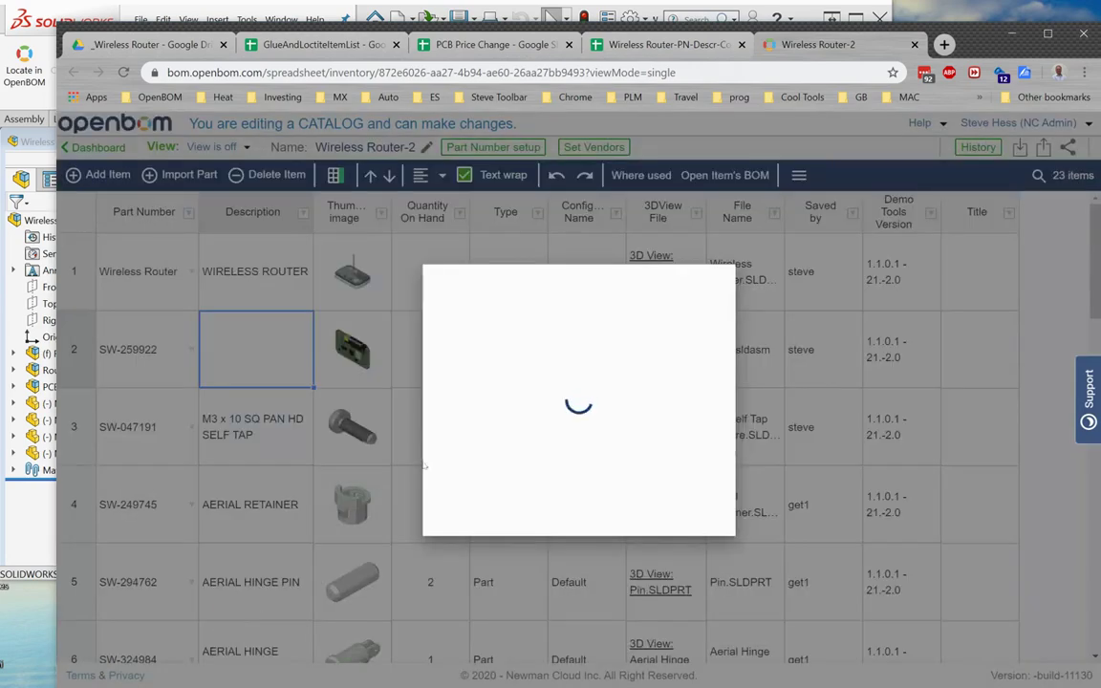
# - Set the property-name row to 1 and import Wireless Router-PN-Descr-Cost, appending and updating existing catalog data
pyautogui.click(467, 403)
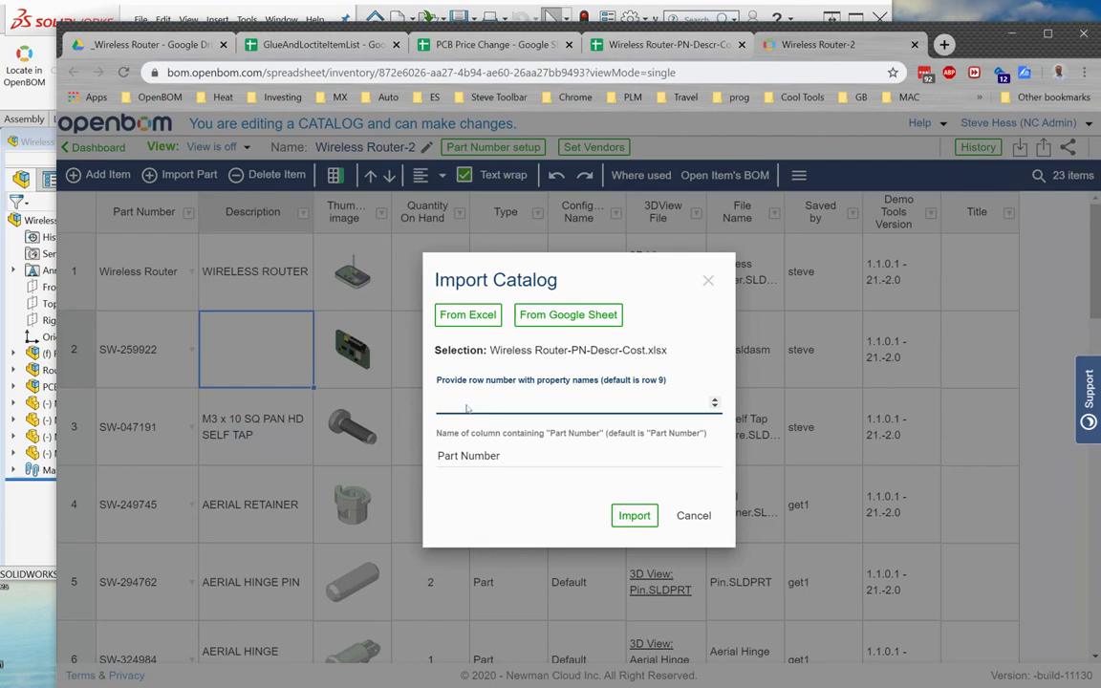
pyautogui.write('1')
pyautogui.click(634, 515)
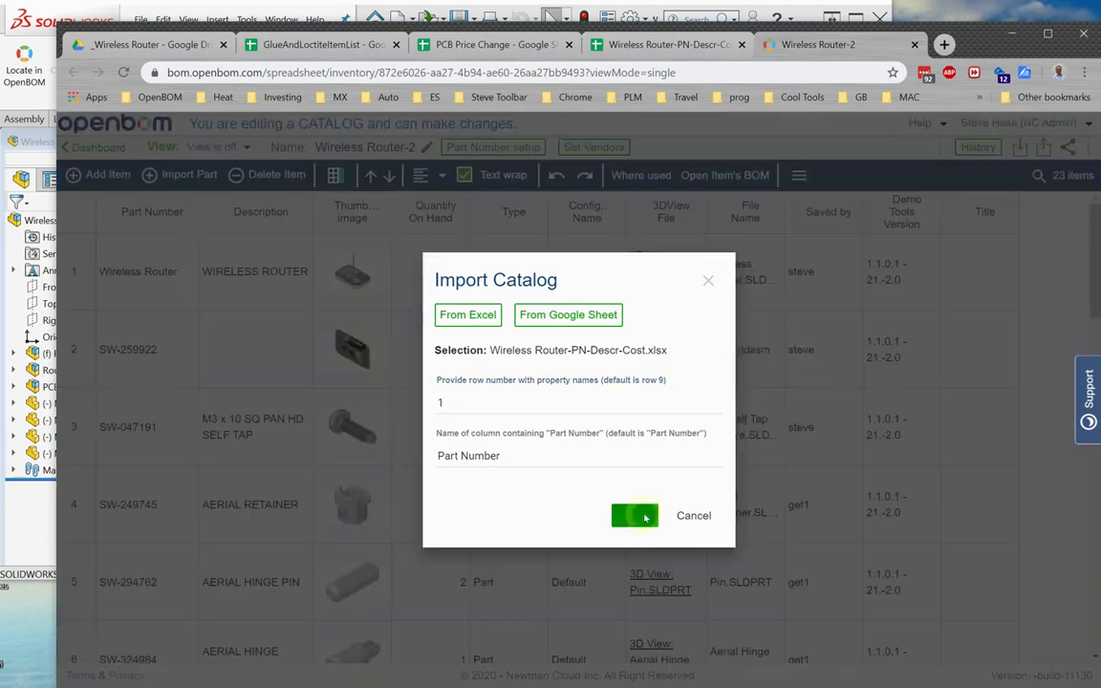
pyautogui.click(401, 442)
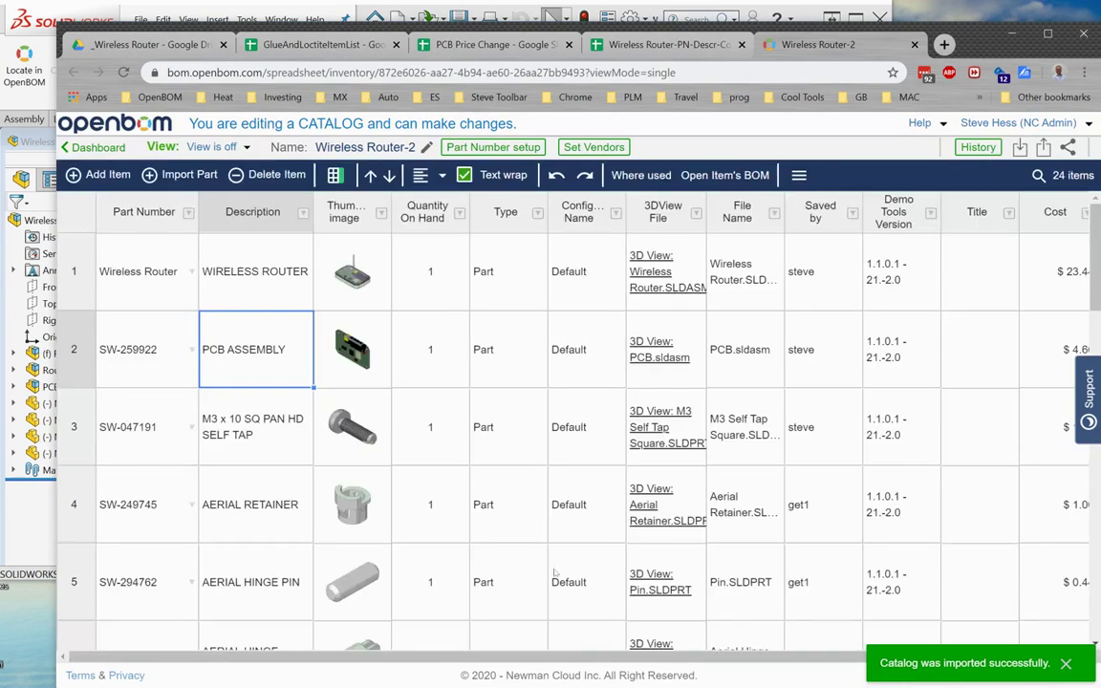
pyautogui.click(1068, 663)
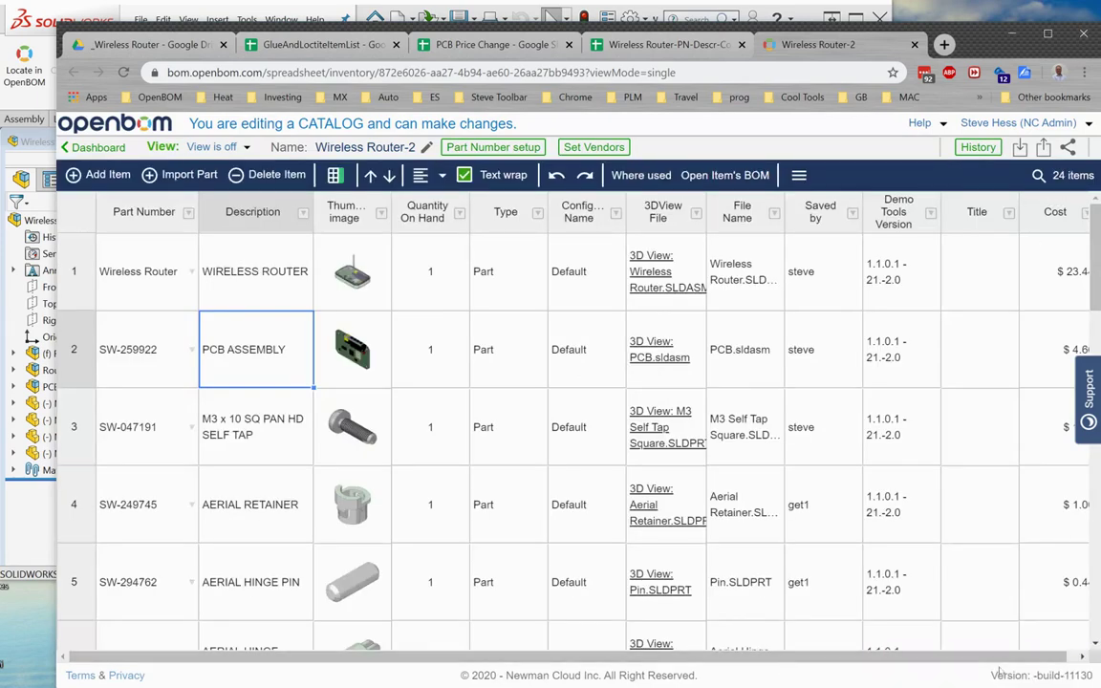
# - Examine the catalog's descriptions and Cost column across all items, including the glue rows at the end
pyautogui.hscroll(1, 1037, 660)
pyautogui.hscroll(-1, 1042, 659)
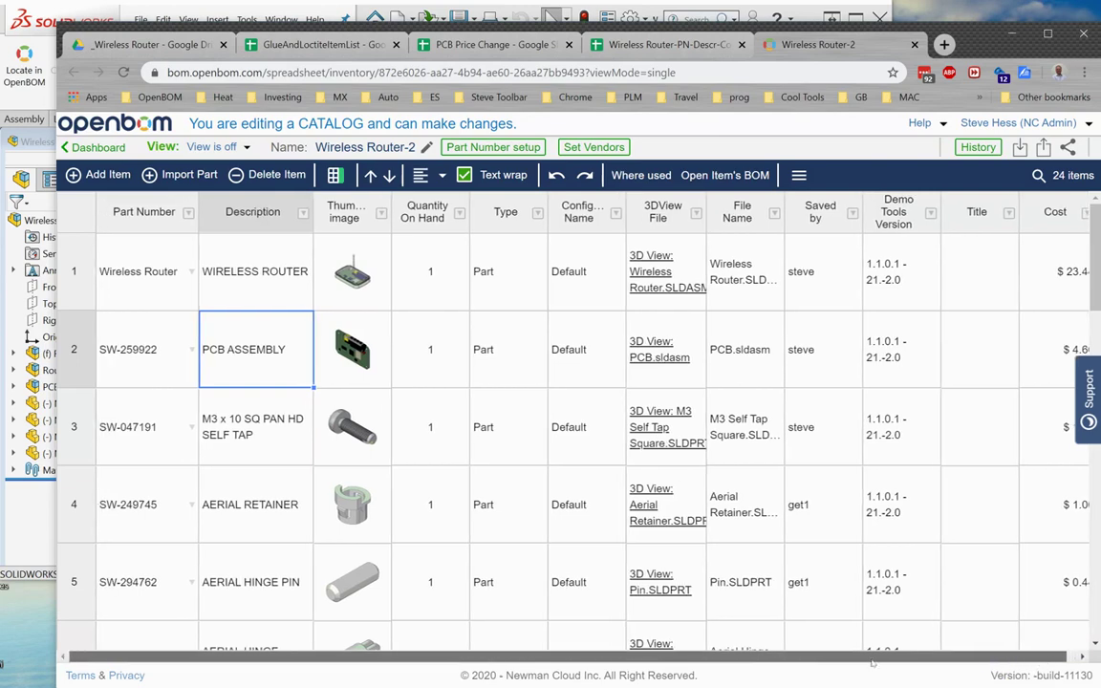
pyautogui.scroll(-3, 133, 363)
pyautogui.scroll(-6, 133, 363)
pyautogui.scroll(6, 132, 363)
pyautogui.scroll(4, 342, 373)
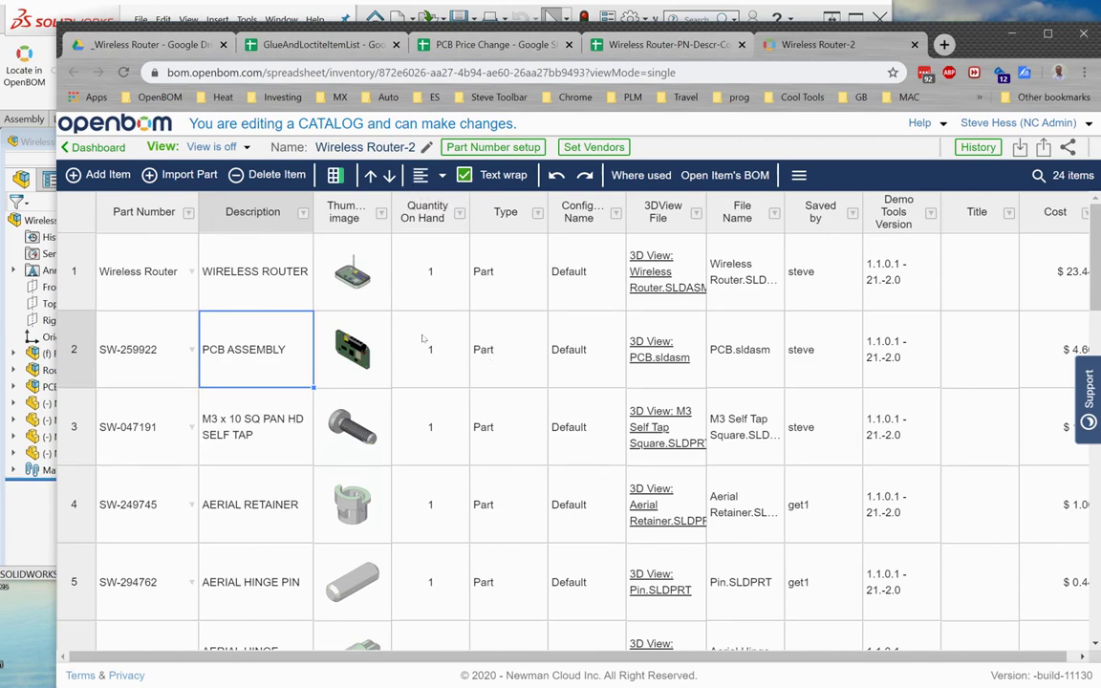
pyautogui.scroll(-15, 404, 344)
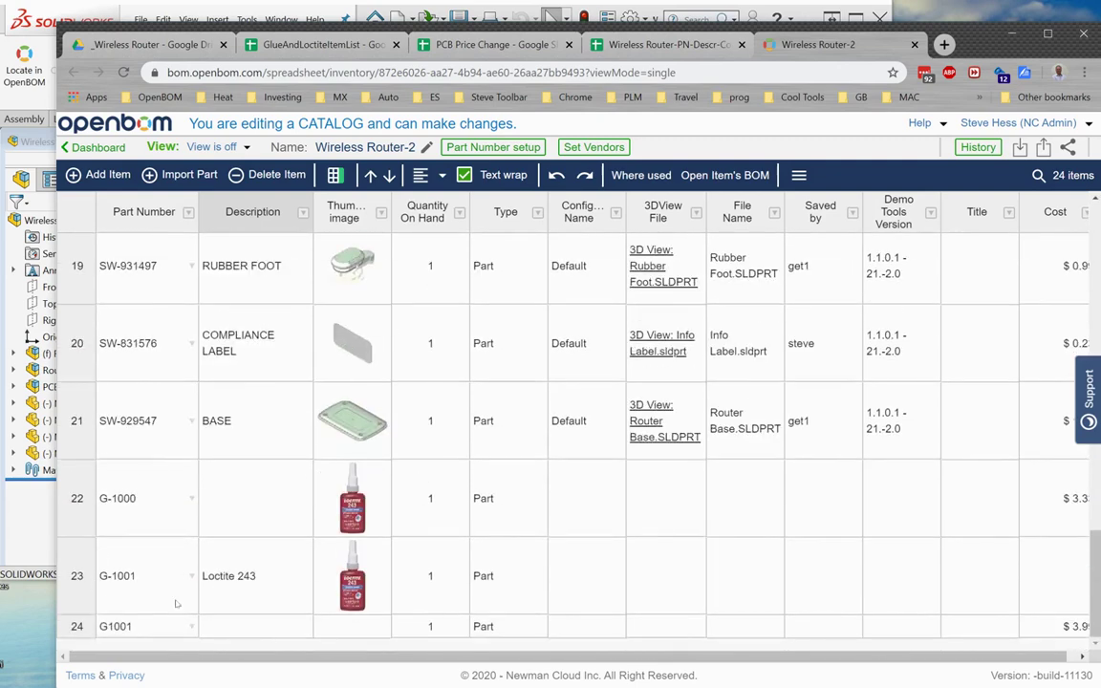
pyautogui.scroll(15, 294, 541)
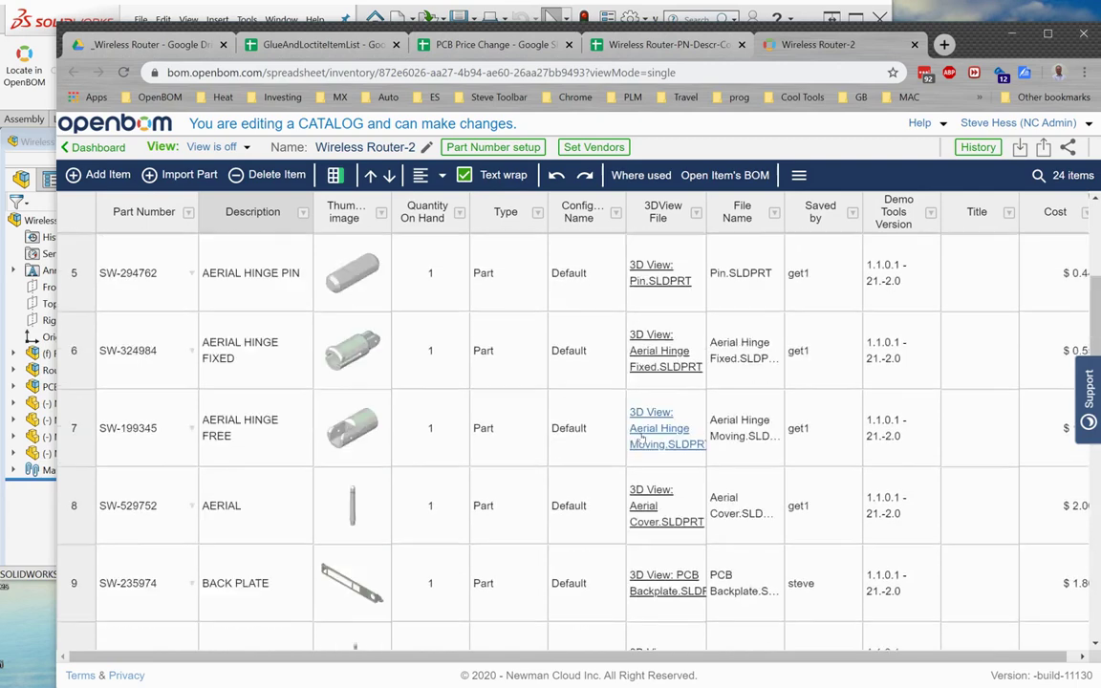
pyautogui.hscroll(1, 953, 588)
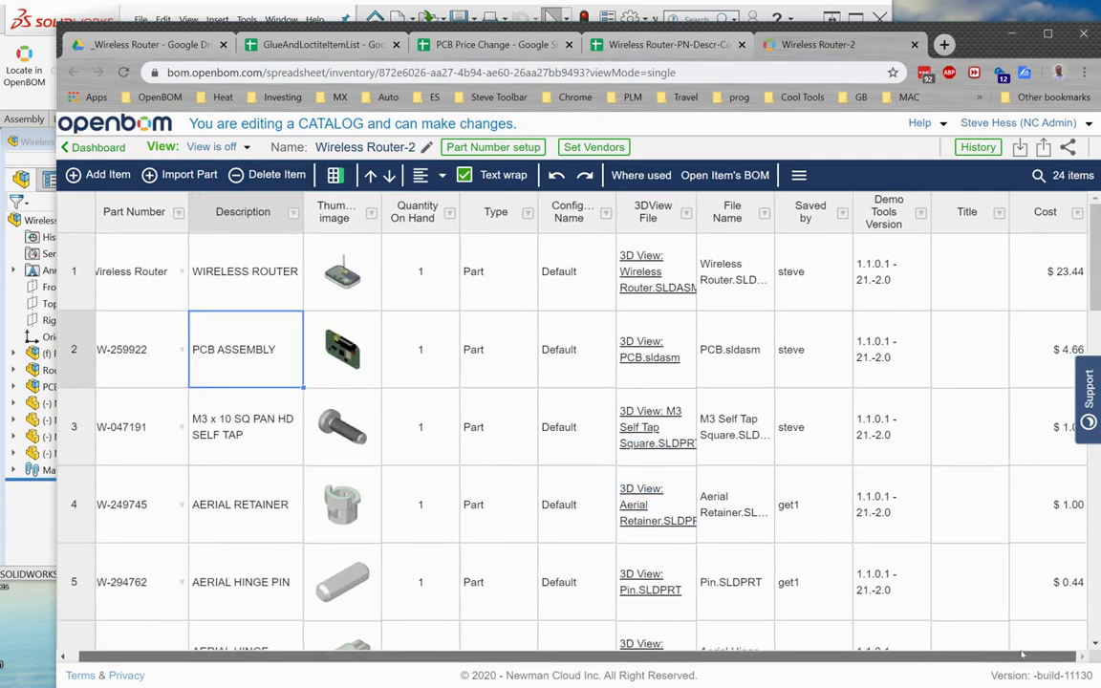